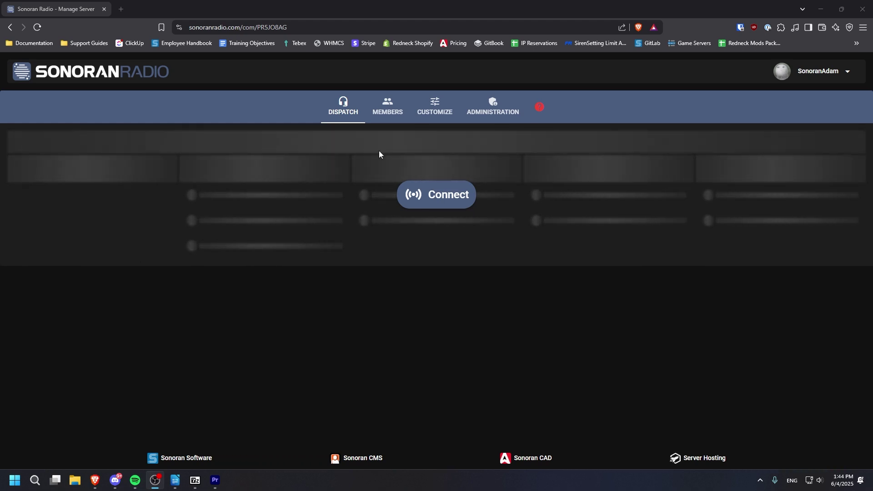
- Add a channel group named "My Group" in the community's channels and groups customization
{"action": "left_click", "coordinate": [435, 107]}
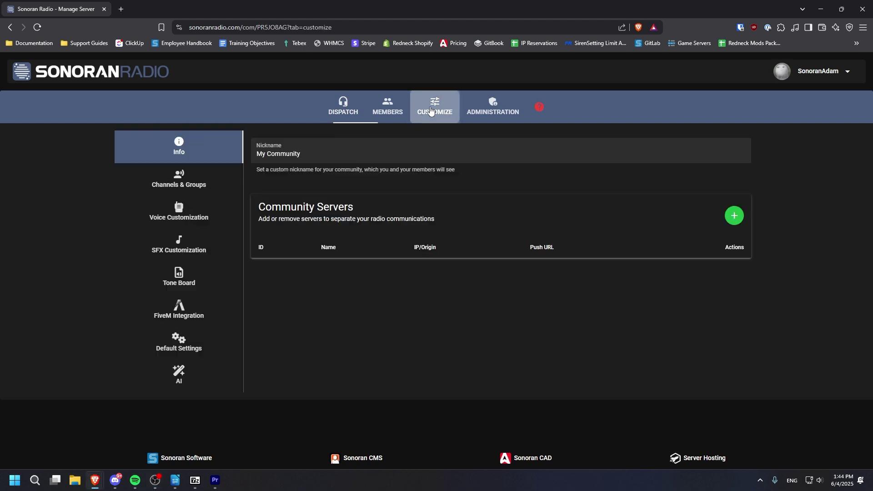
{"action": "left_click", "coordinate": [195, 190]}
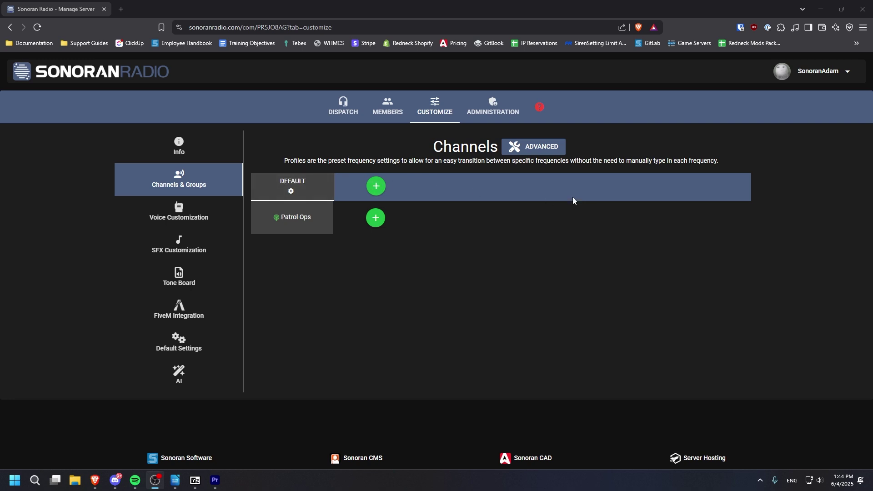
{"action": "left_click", "coordinate": [376, 187]}
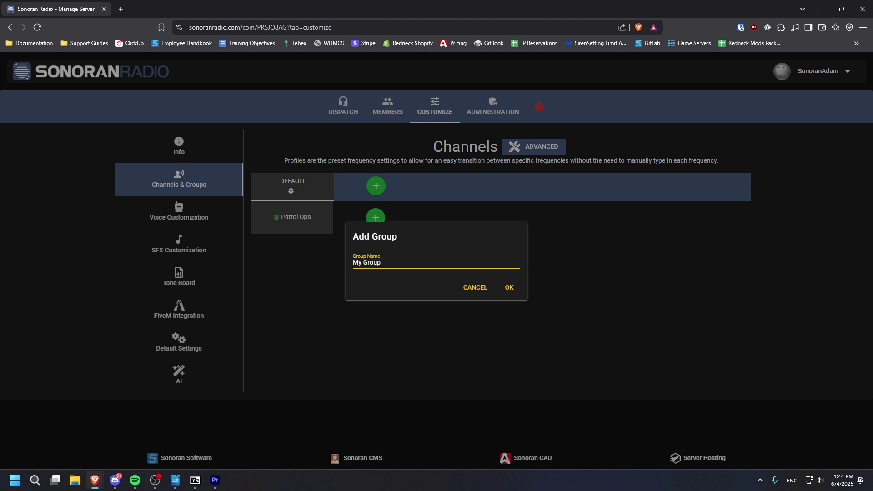
{"action": "key", "text": "Return"}
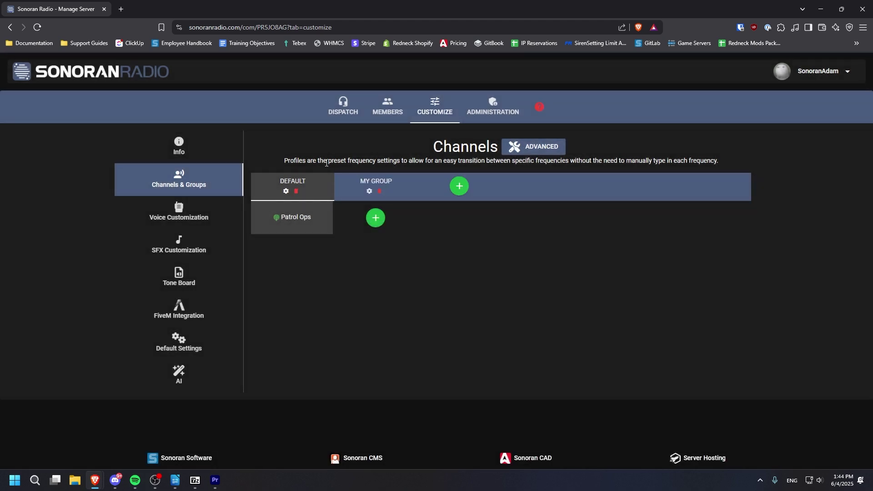
- Start a new channel in My Group named "Test Channel" with the Default Digital Effect voice effect
{"action": "left_click", "coordinate": [354, 182]}
{"action": "left_click", "coordinate": [268, 181]}
{"action": "left_click", "coordinate": [360, 181]}
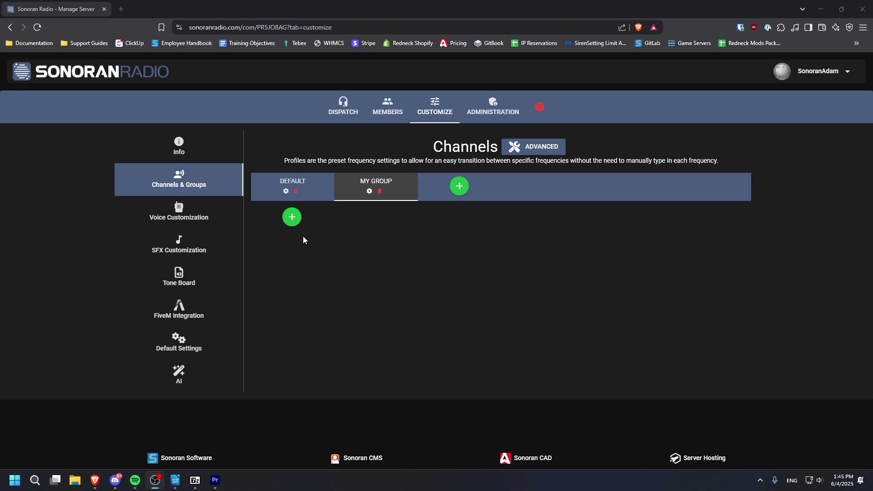
{"action": "left_click", "coordinate": [292, 218]}
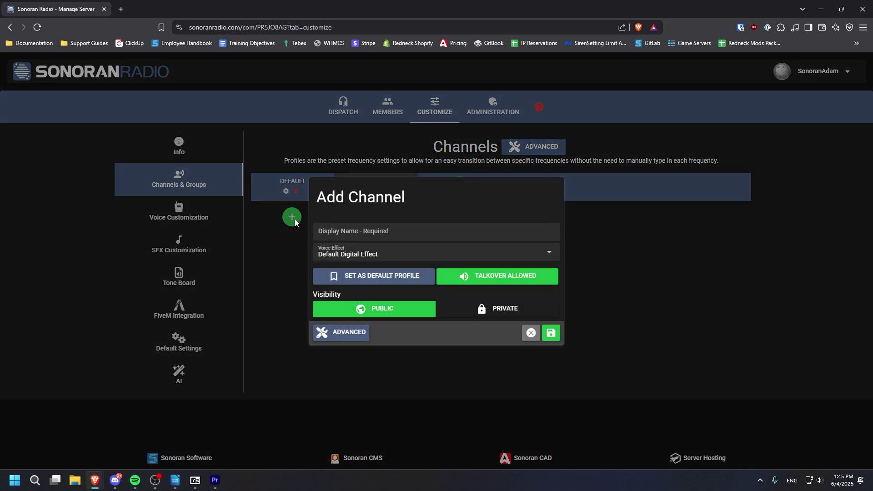
{"action": "left_click", "coordinate": [331, 231]}
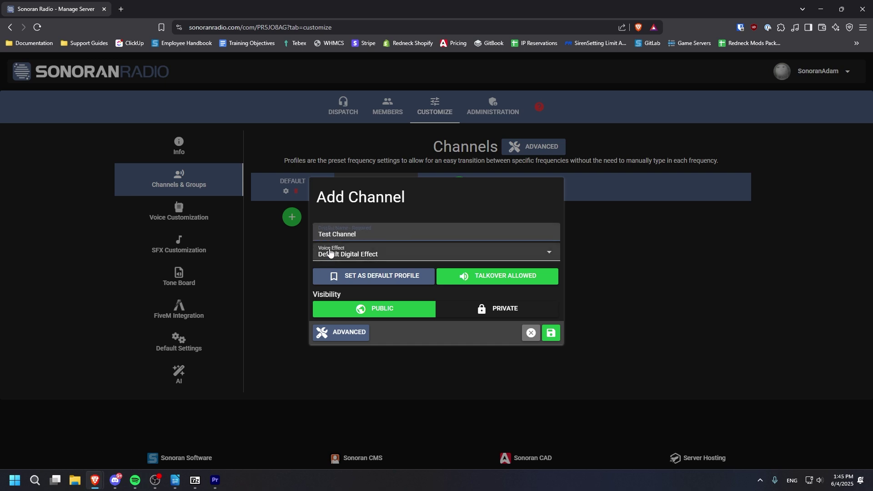
{"action": "left_click", "coordinate": [327, 253]}
{"action": "left_click", "coordinate": [343, 252]}
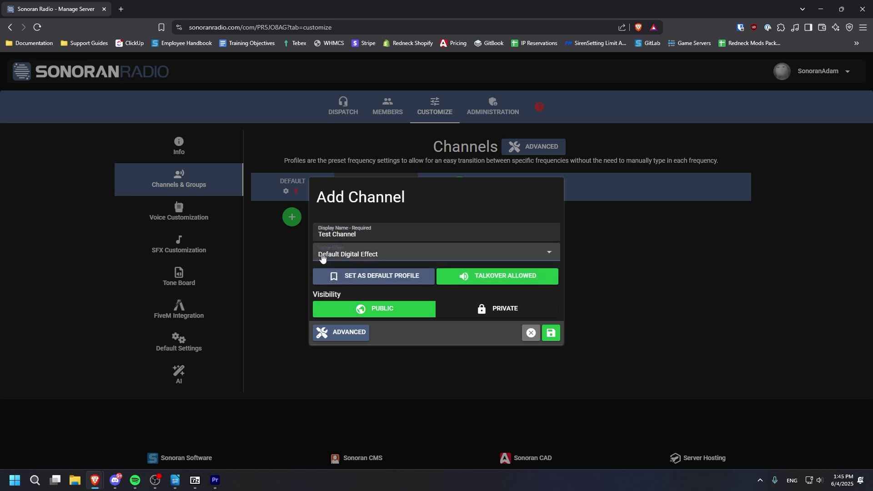
- Keep talkover allowed and public visibility for Test Channel, check its advanced options, and save the channel
{"action": "left_click", "coordinate": [472, 279]}
{"action": "left_click", "coordinate": [472, 280]}
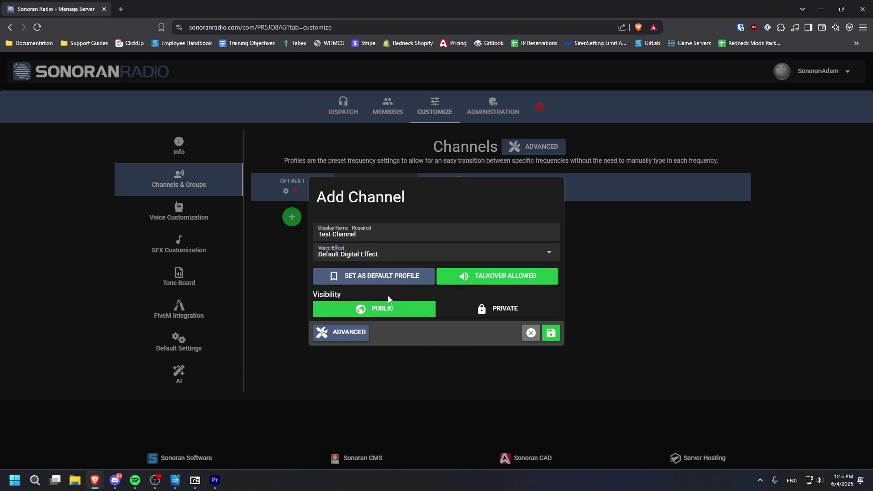
{"action": "left_click", "coordinate": [483, 308]}
{"action": "left_click", "coordinate": [380, 309]}
{"action": "left_click", "coordinate": [349, 332]}
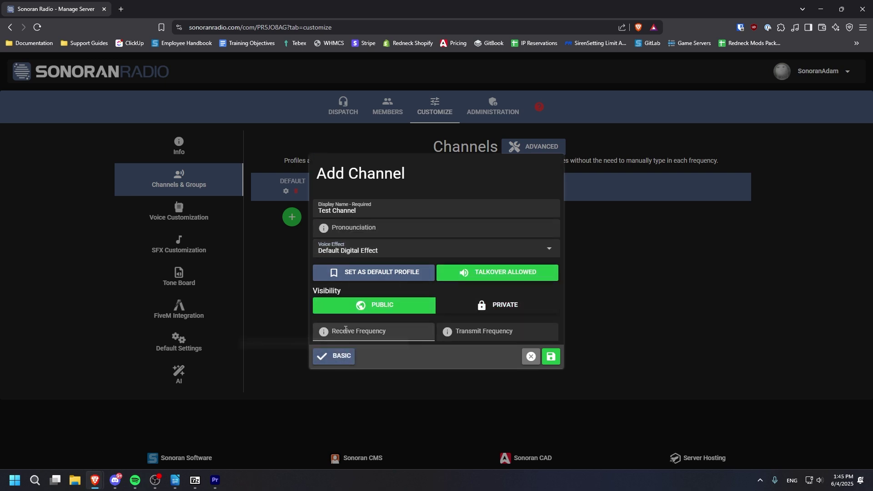
{"action": "left_click", "coordinate": [345, 354]}
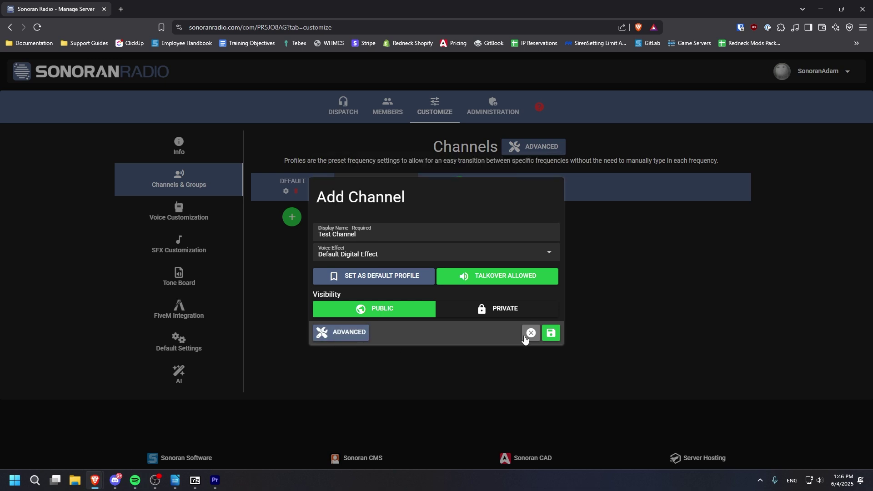
{"action": "left_click", "coordinate": [552, 332]}
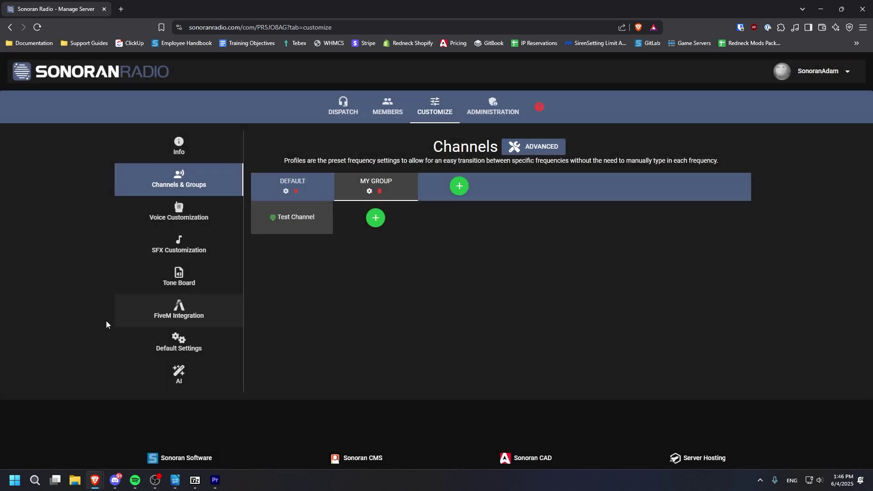
- Add a channel named "Another Channel" to My Group and reorder it ahead of Test Channel
{"action": "left_click", "coordinate": [375, 216]}
{"action": "type", "text": "Another Channel"}
{"action": "left_click", "coordinate": [551, 332]}
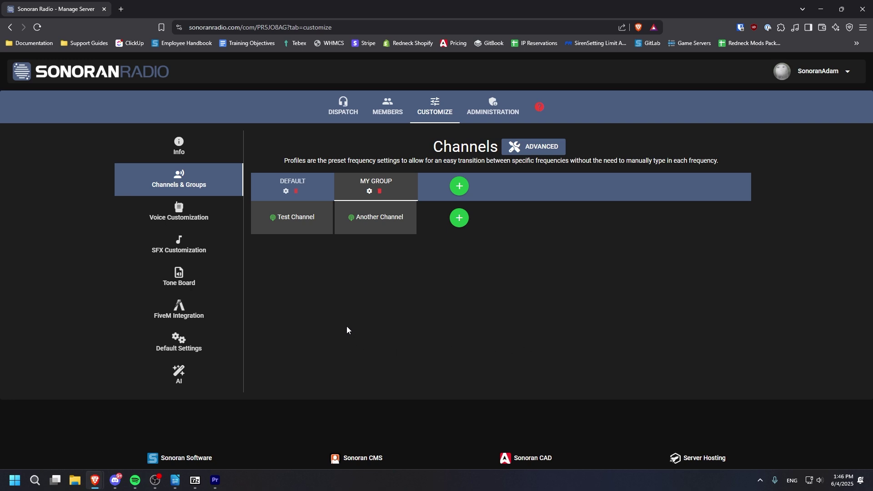
{"action": "left_click_drag", "start_coordinate": [296, 213], "coordinate": [393, 209]}
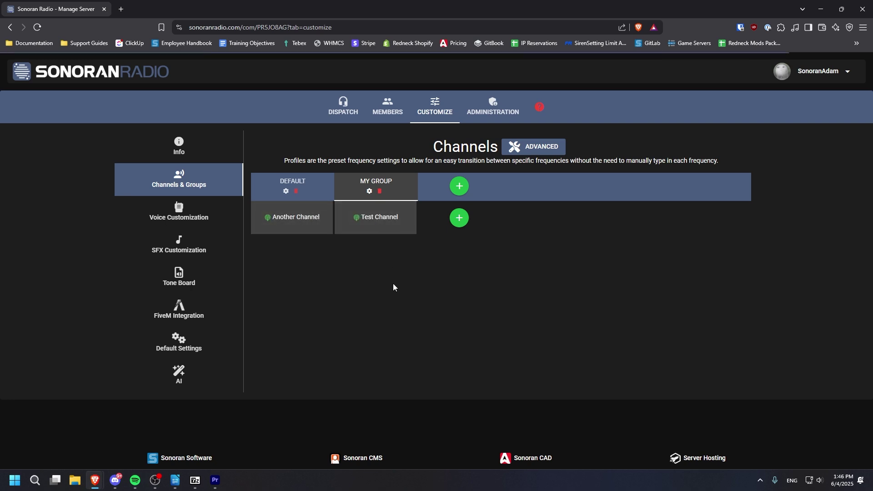
{"action": "key", "text": "alt+Tab"}
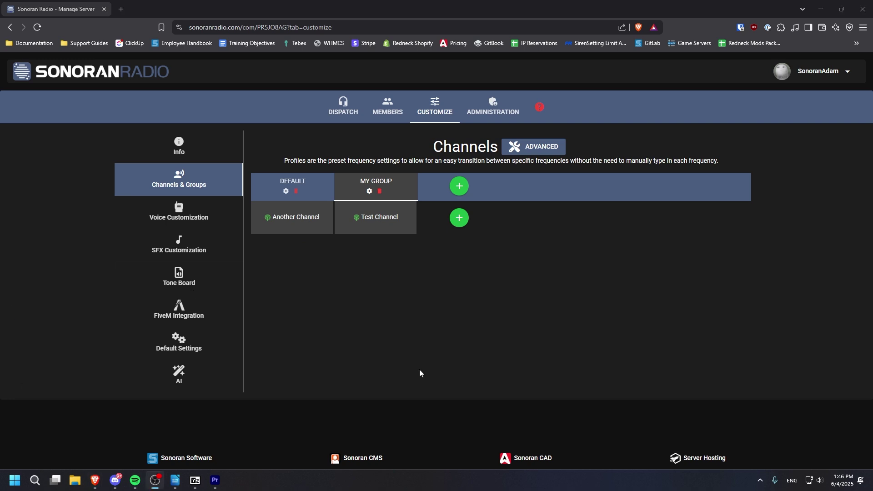
- Connect to the radio from the dispatch page and look through the channels in My Group and Default
{"action": "left_click", "coordinate": [343, 107]}
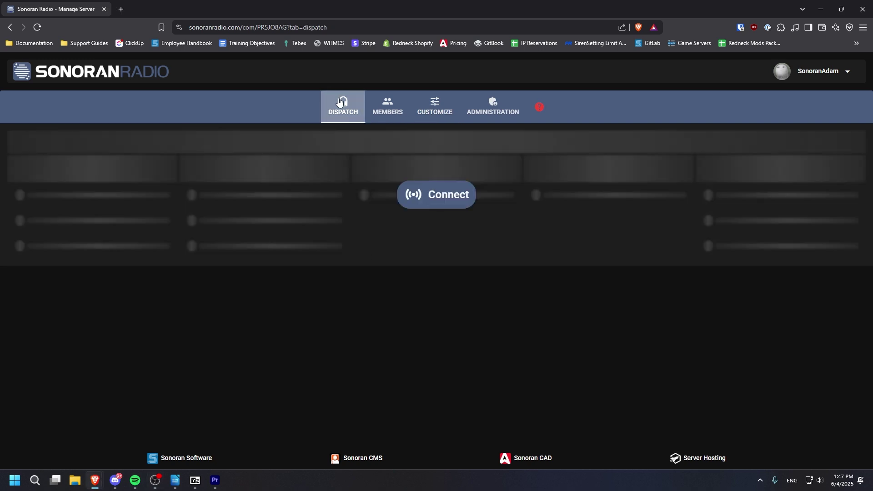
{"action": "left_click", "coordinate": [435, 192]}
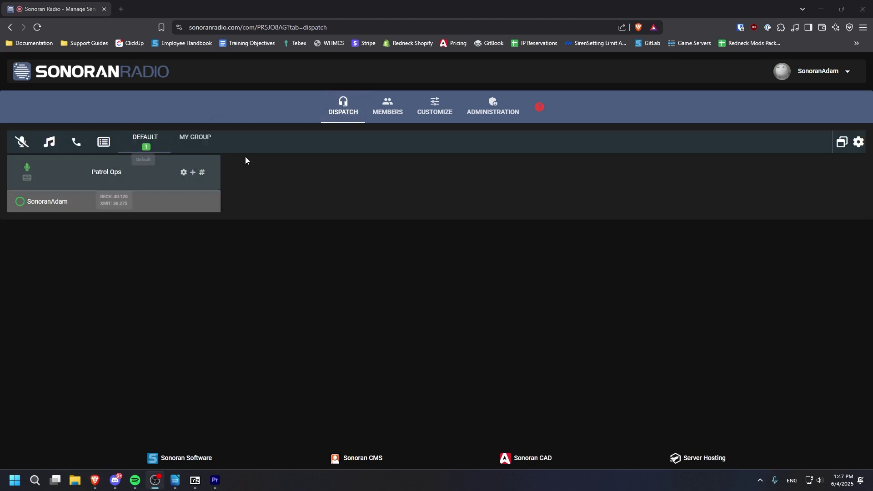
{"action": "left_click", "coordinate": [173, 136]}
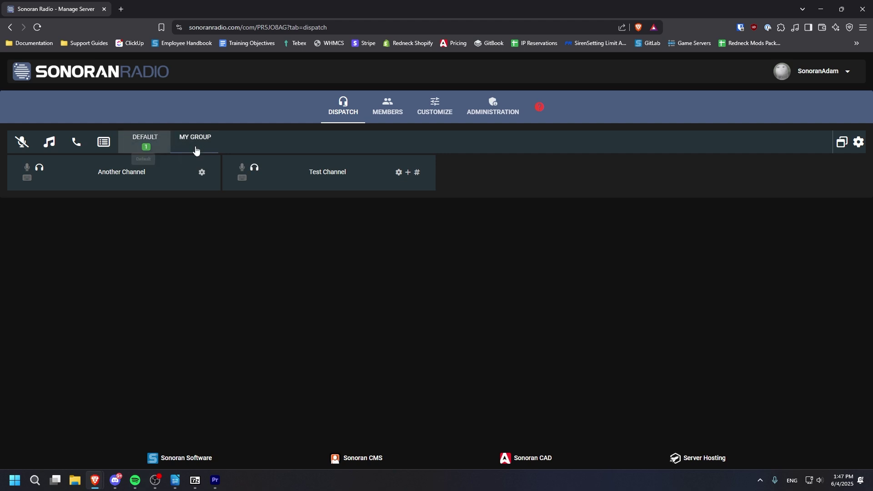
{"action": "left_click", "coordinate": [140, 134]}
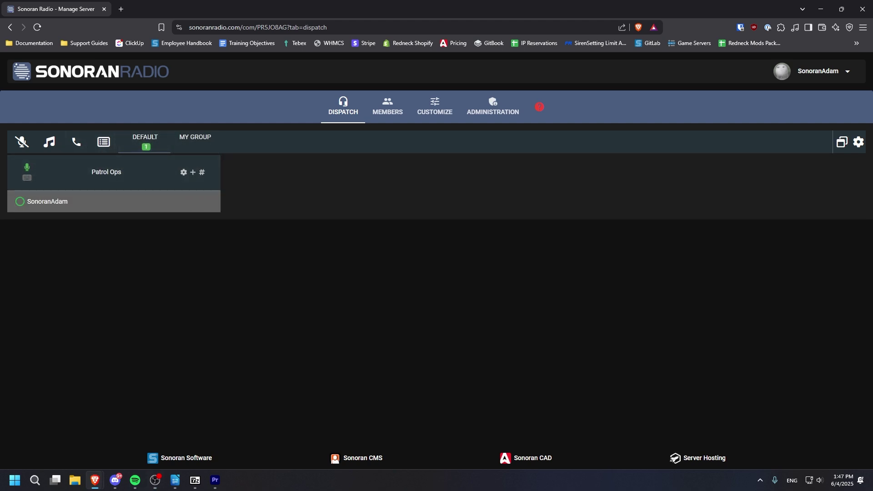
{"action": "left_click", "coordinate": [456, 349]}
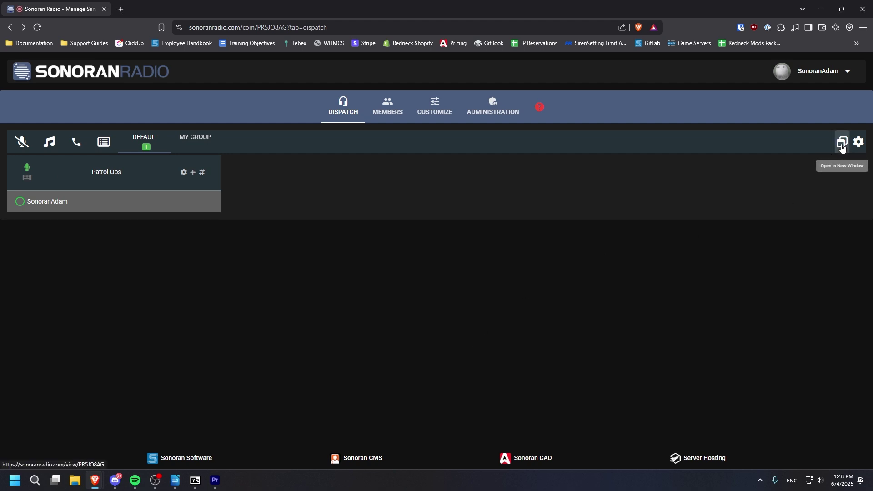
- Assign the grave accent key as the PTT hotkey in the dispatch settings, and review the audio and SFX options
{"action": "left_click", "coordinate": [858, 141]}
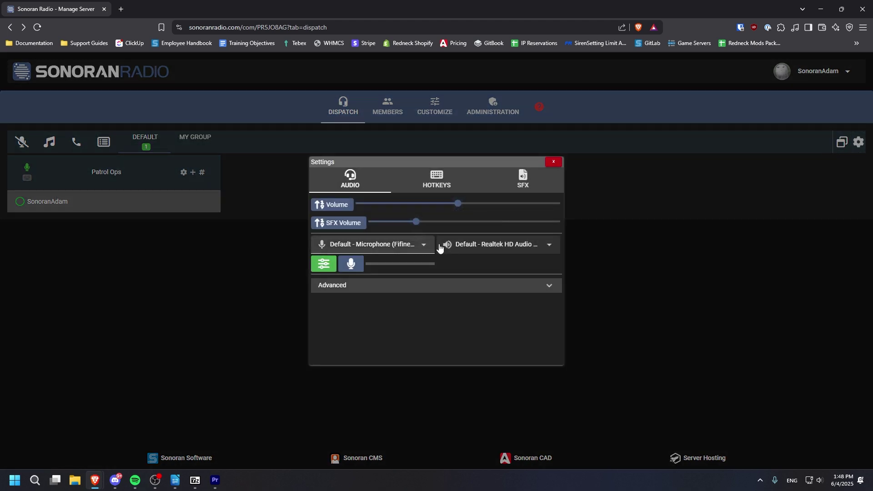
{"action": "left_click", "coordinate": [400, 246]}
{"action": "left_click", "coordinate": [405, 225]}
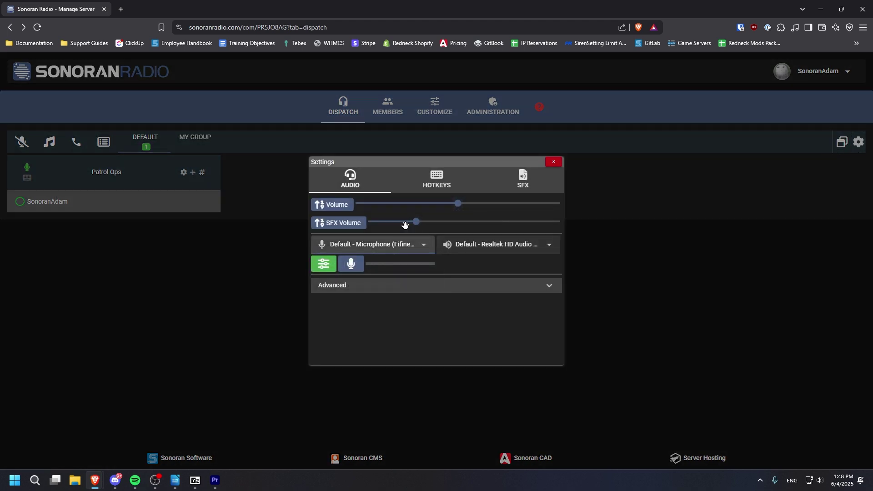
{"action": "left_click", "coordinate": [437, 179]}
{"action": "left_click", "coordinate": [538, 224]}
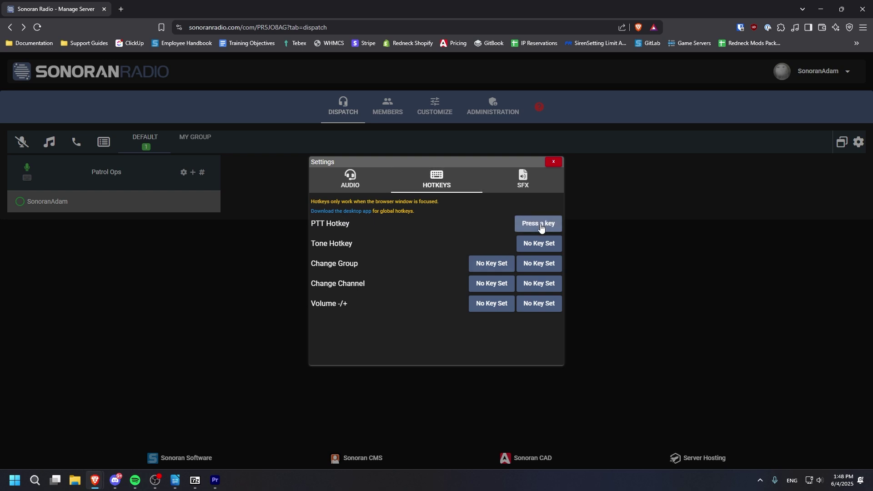
{"action": "key", "text": "grave"}
{"action": "left_click", "coordinate": [516, 184]}
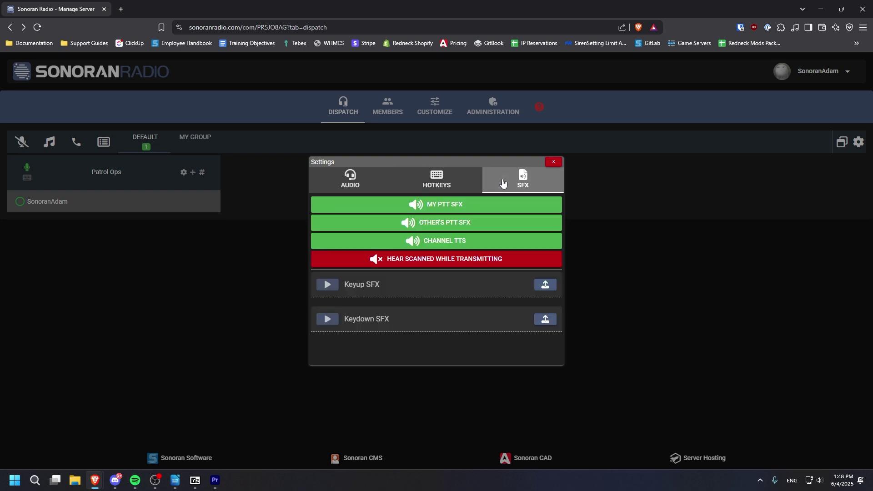
{"action": "left_click", "coordinate": [553, 163]}
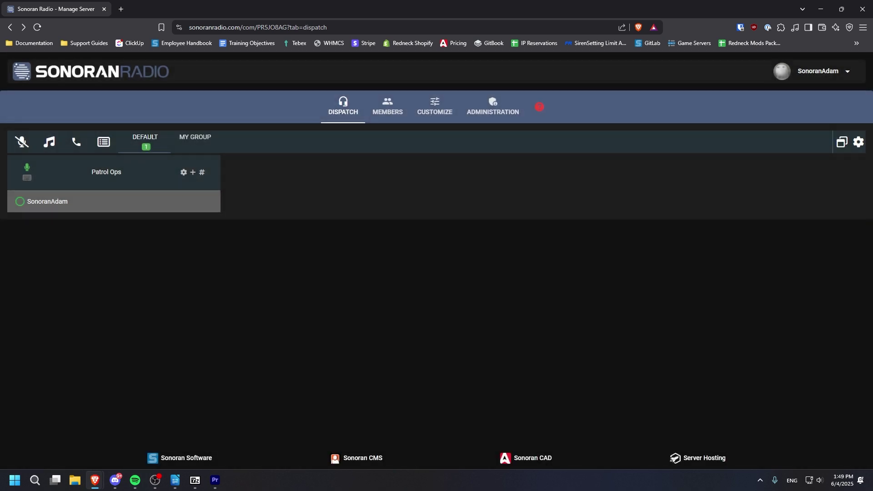
- Turn the microphone push-to-talk on for a test transmission and turn it off again
{"action": "left_click", "coordinate": [24, 143]}
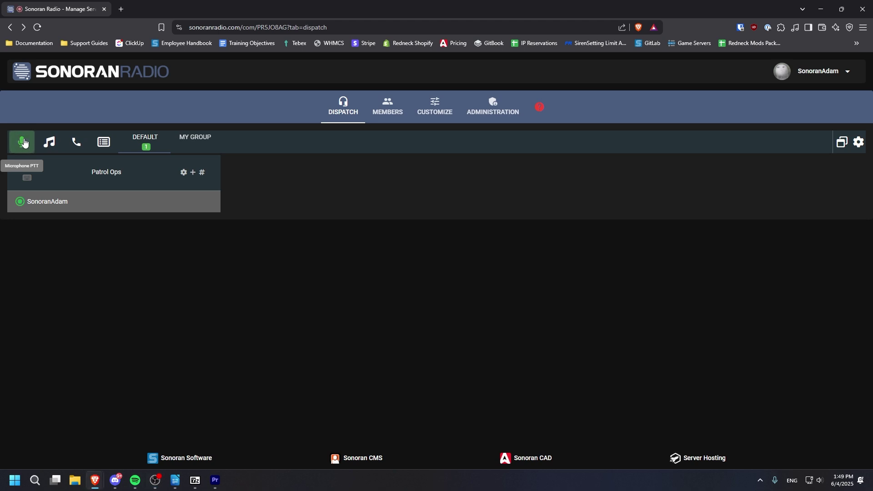
{"action": "left_click", "coordinate": [24, 143]}
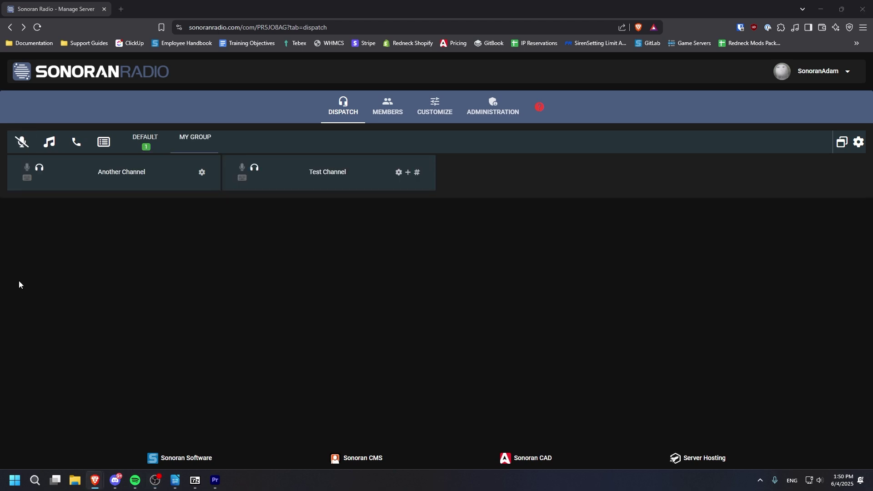
- Transmit on Another Channel in My Group, add Test Channel as a second transmit channel, and return to Another Channel alone
{"action": "left_click", "coordinate": [39, 167]}
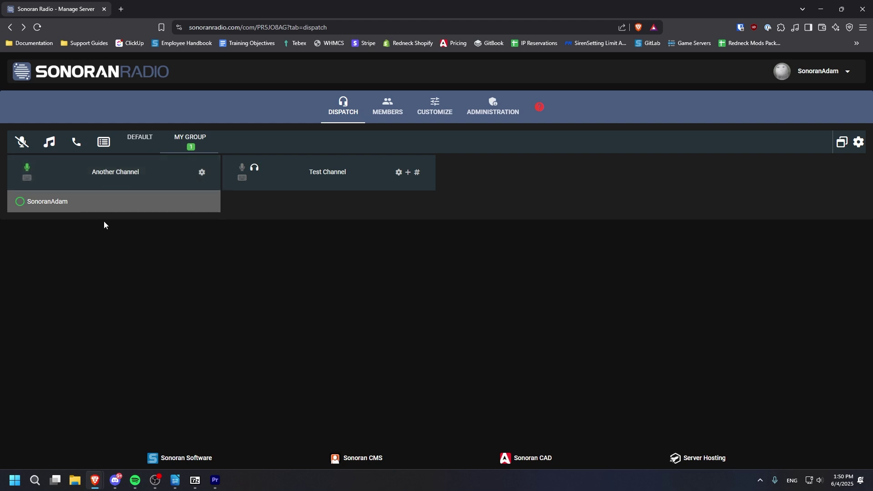
{"action": "left_click", "coordinate": [243, 171]}
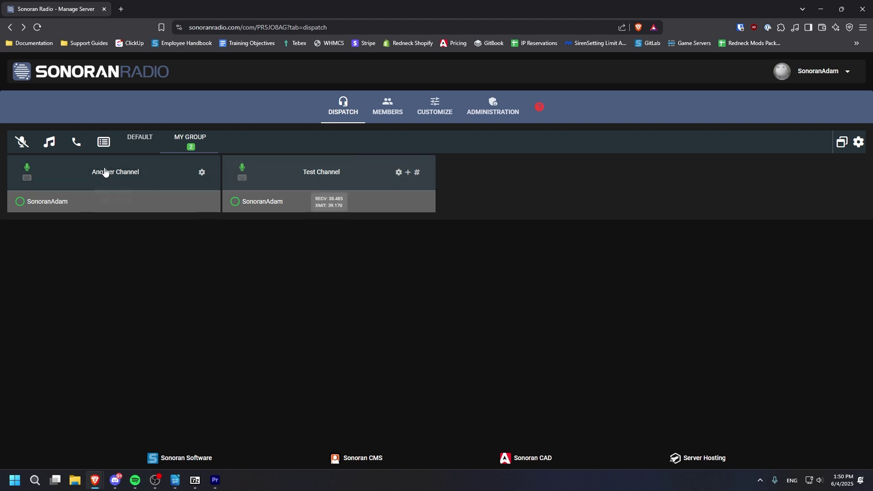
{"action": "left_click", "coordinate": [26, 171]}
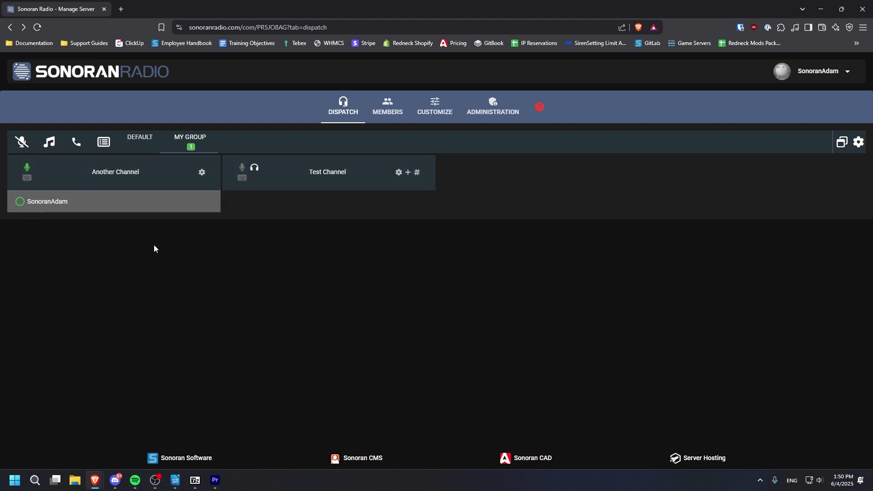
- Toggle scanning of Test Channel off and back on, and open the channel's settings for editing
{"action": "left_click", "coordinate": [256, 169]}
{"action": "left_click", "coordinate": [255, 169]}
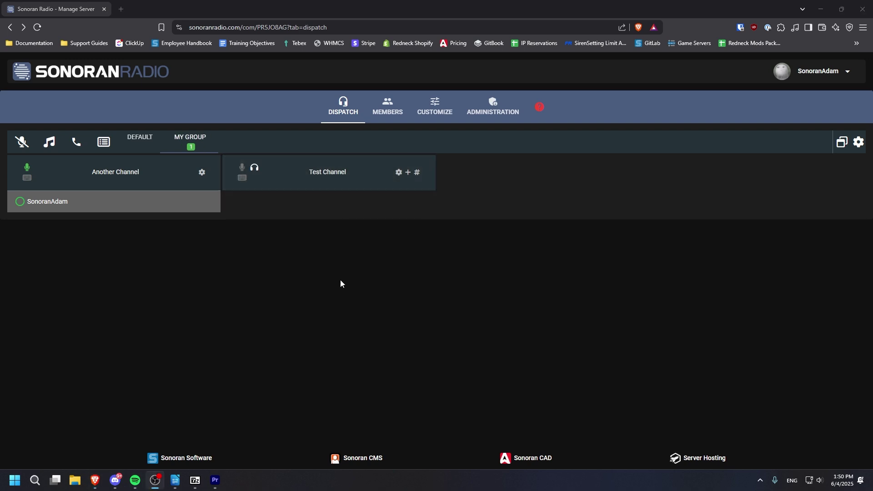
{"action": "left_click", "coordinate": [399, 172]}
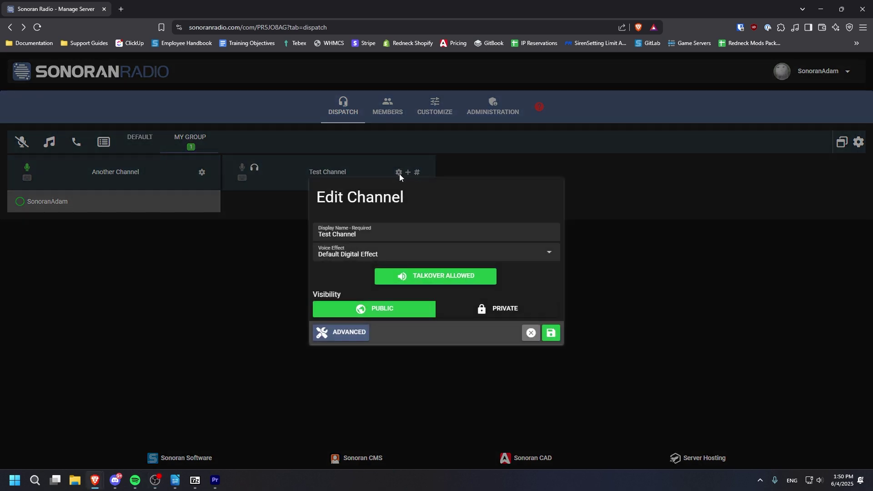
{"action": "left_click", "coordinate": [341, 236]}
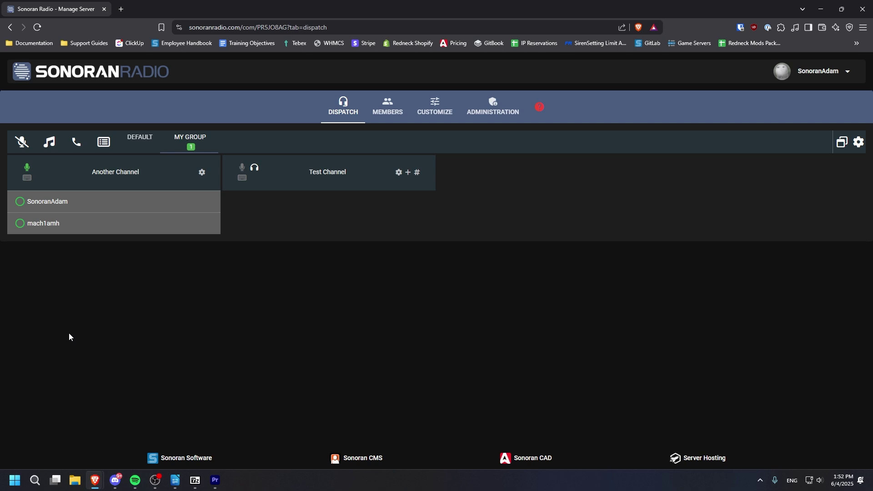
- Move the second user from Another Channel to Test Channel, and review that user's move, display name and volume options
{"action": "left_click_drag", "start_coordinate": [73, 225], "coordinate": [289, 172]}
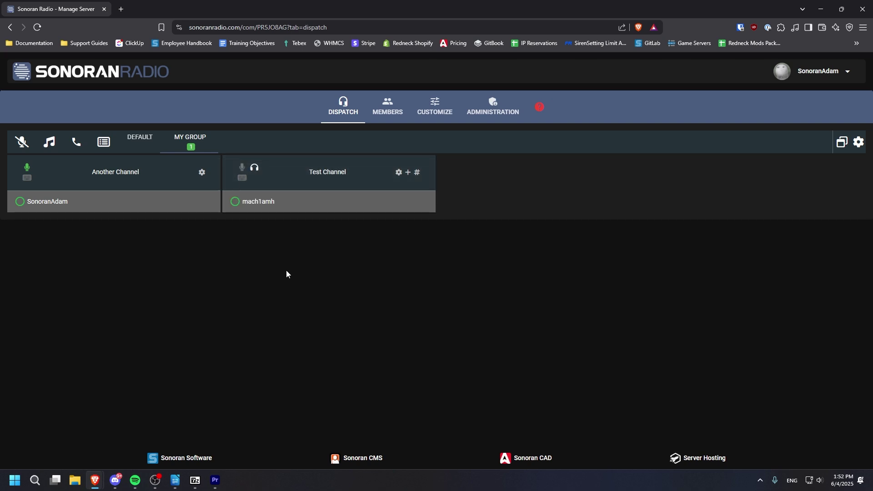
{"action": "right_click", "coordinate": [314, 202]}
{"action": "mouse_move", "coordinate": [347, 221]}
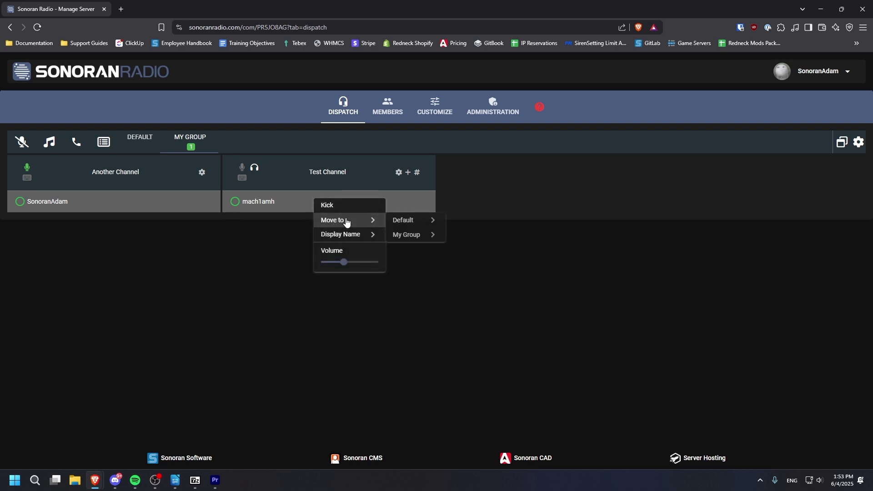
{"action": "mouse_move", "coordinate": [363, 235]}
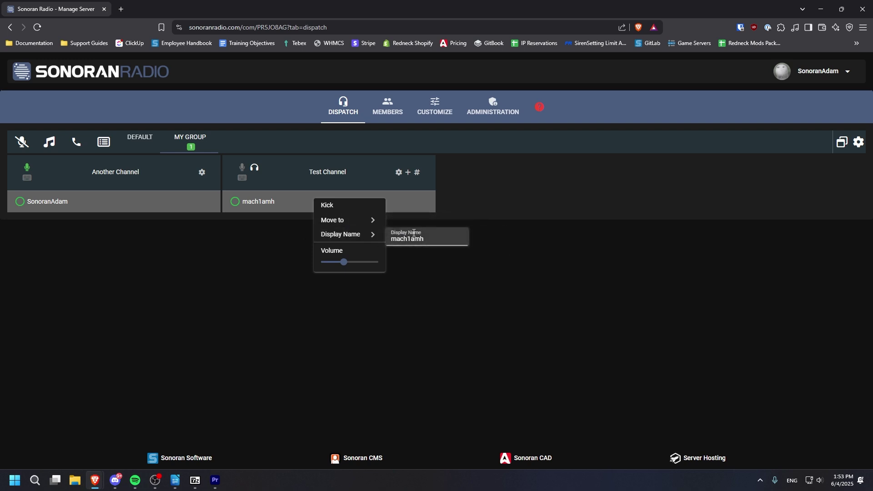
{"action": "mouse_move", "coordinate": [346, 259]}
{"action": "key", "text": "alt+Tab"}
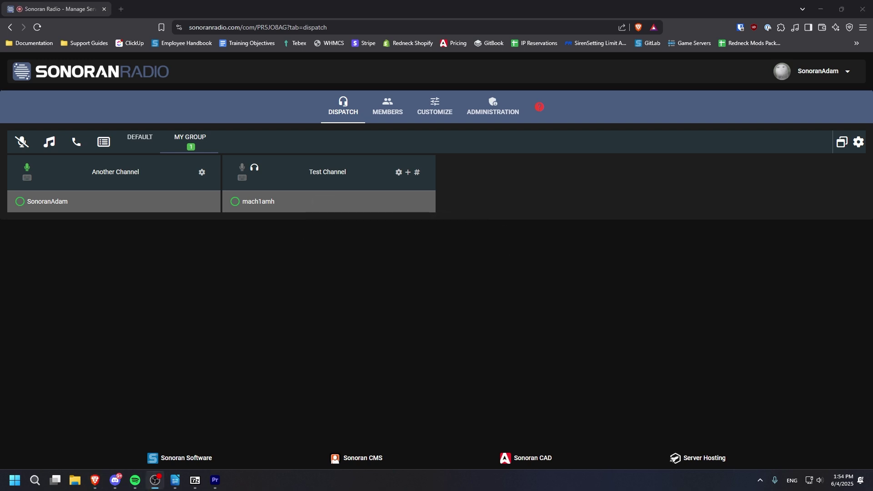
- Add an exclamation mark to the end of the display name of the user in Another Channel
{"action": "right_click", "coordinate": [91, 199]}
{"action": "mouse_move", "coordinate": [136, 234]}
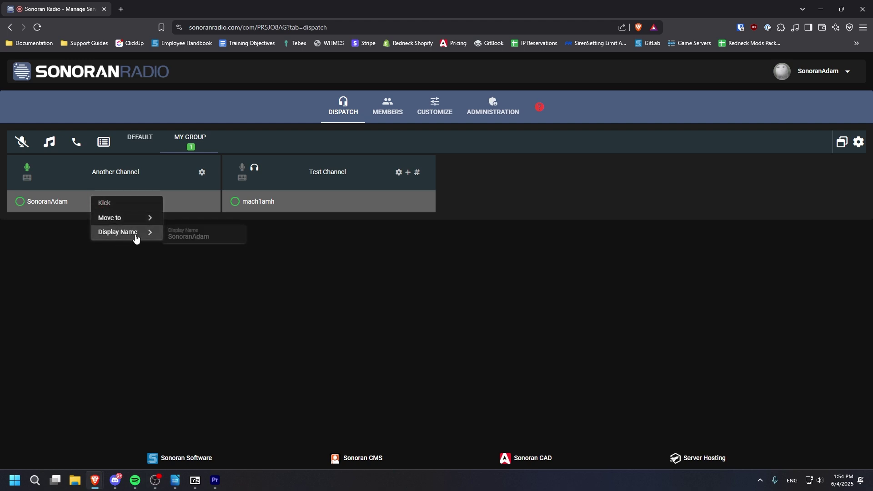
{"action": "left_click", "coordinate": [217, 236]}
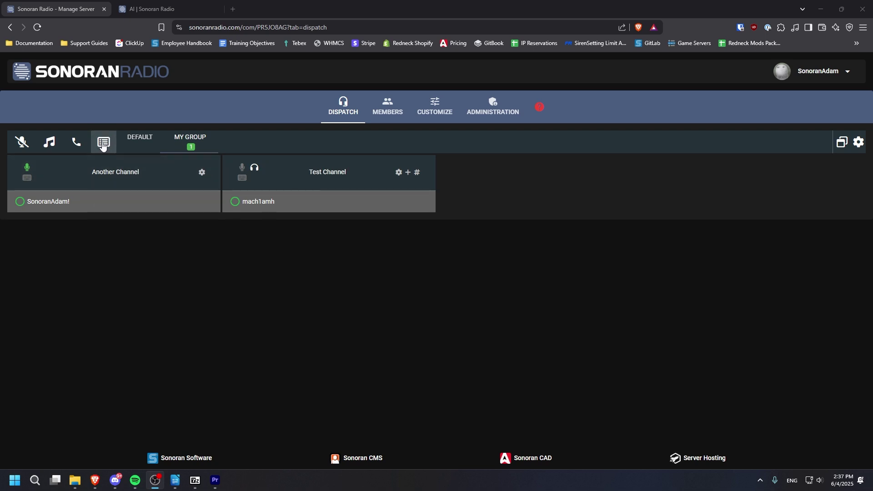
- Review the list of recorded transmission logs and the list of emergency calls
{"action": "left_click", "coordinate": [103, 143]}
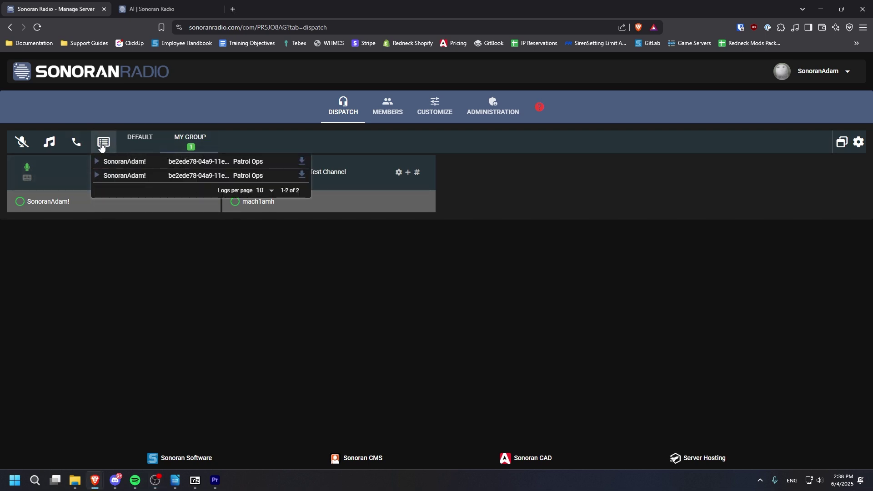
{"action": "left_click", "coordinate": [103, 141]}
{"action": "left_click", "coordinate": [78, 142]}
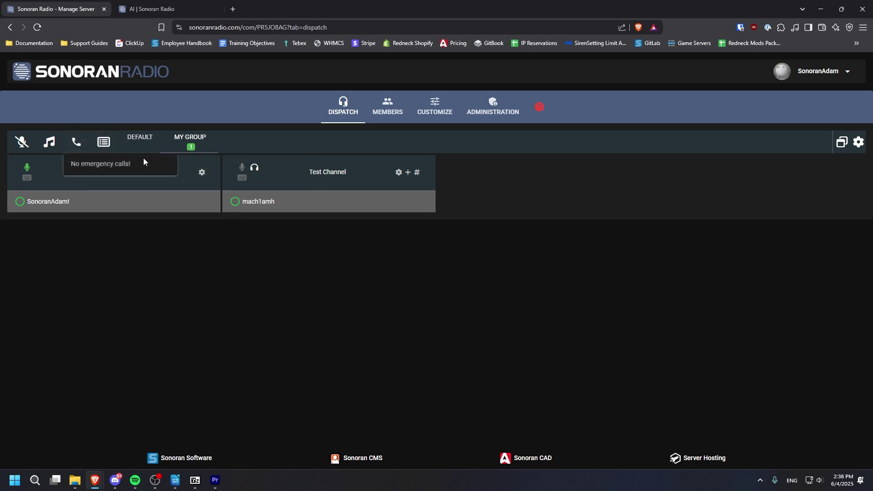
{"action": "left_click", "coordinate": [78, 143]}
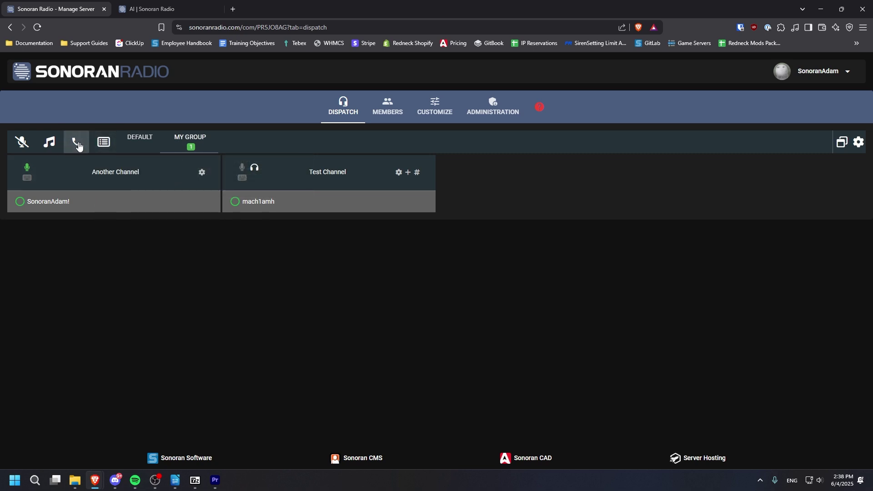
- Look over the dispatch tone board's tones and its broadcast options
{"action": "left_click", "coordinate": [50, 142]}
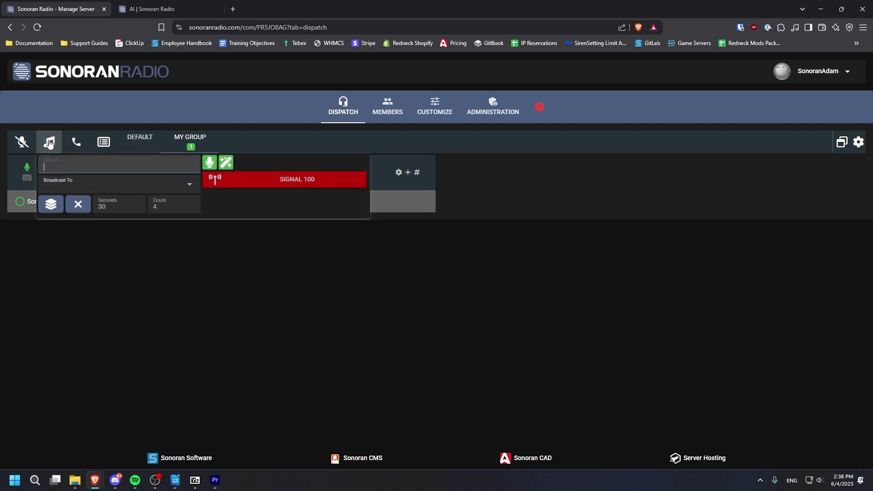
{"action": "left_click", "coordinate": [44, 167]}
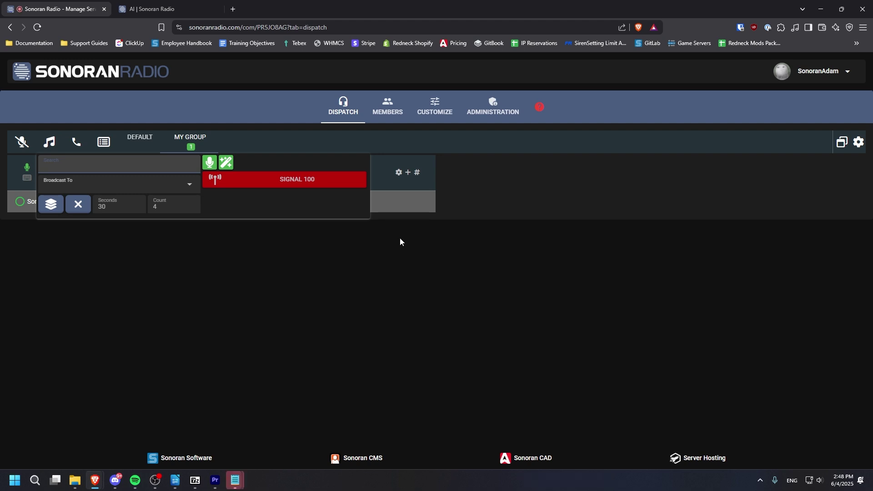
{"action": "left_click", "coordinate": [435, 246]}
- Upload an audio file to the community's Tone Board customization and add it as a tone named Womp Womp
{"action": "left_click", "coordinate": [439, 105]}
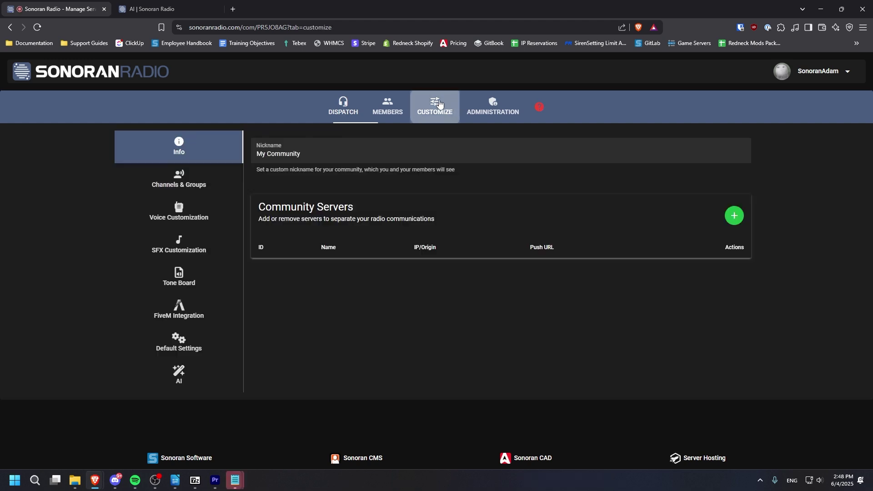
{"action": "left_click", "coordinate": [206, 273]}
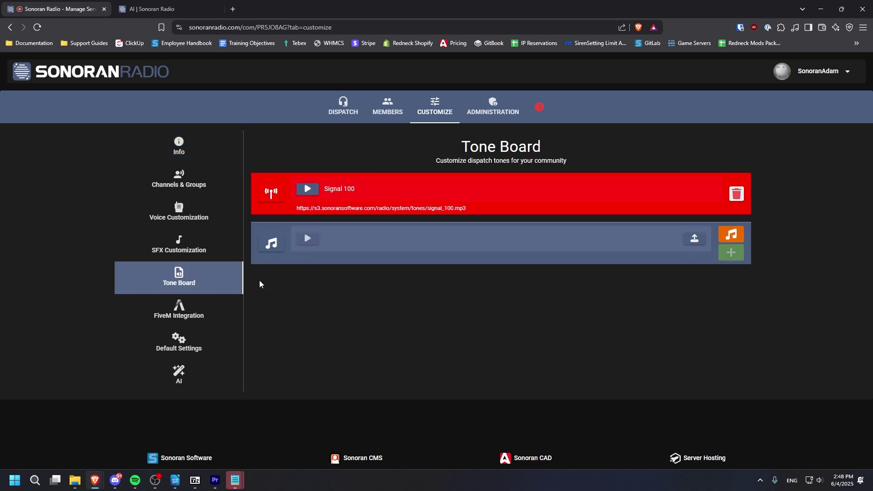
{"action": "left_click", "coordinate": [695, 243]}
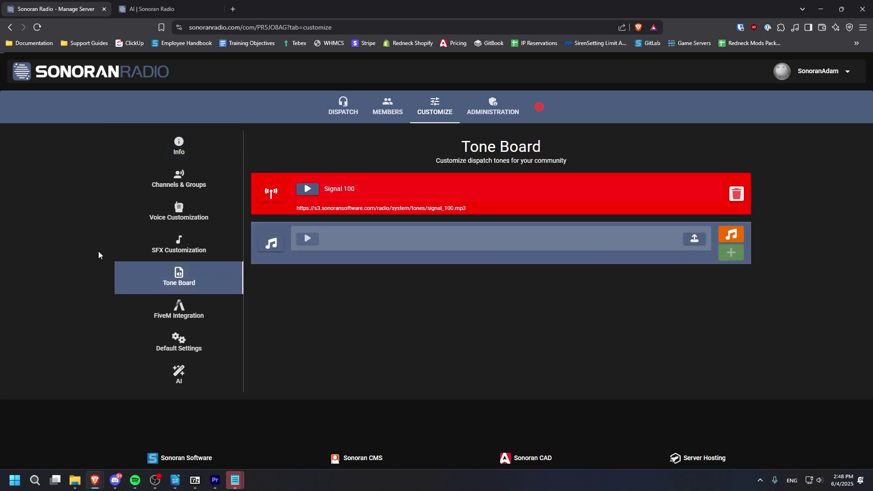
{"action": "left_click", "coordinate": [382, 233]}
{"action": "type", "text": "Womp Womp"}
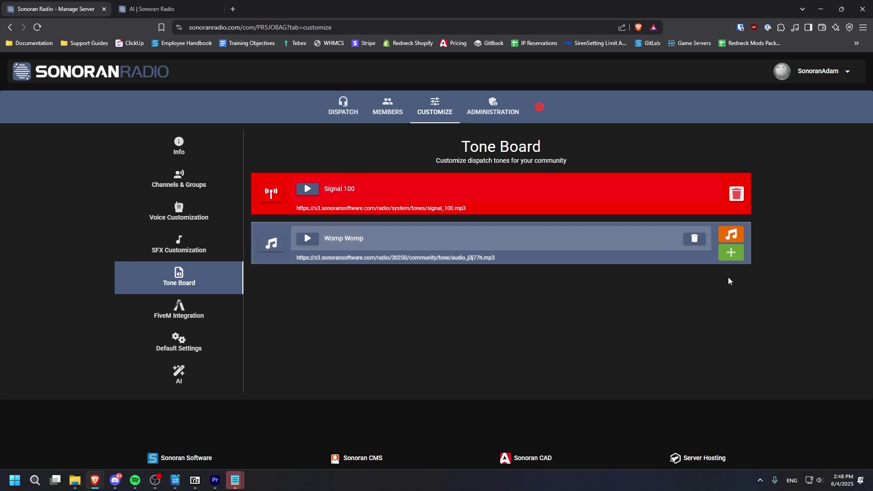
{"action": "left_click", "coordinate": [739, 255]}
- Set the dispatch tone board to broadcast to Another Channel only, and play the Signal 100 tone
{"action": "left_click", "coordinate": [343, 107]}
{"action": "left_click", "coordinate": [47, 144]}
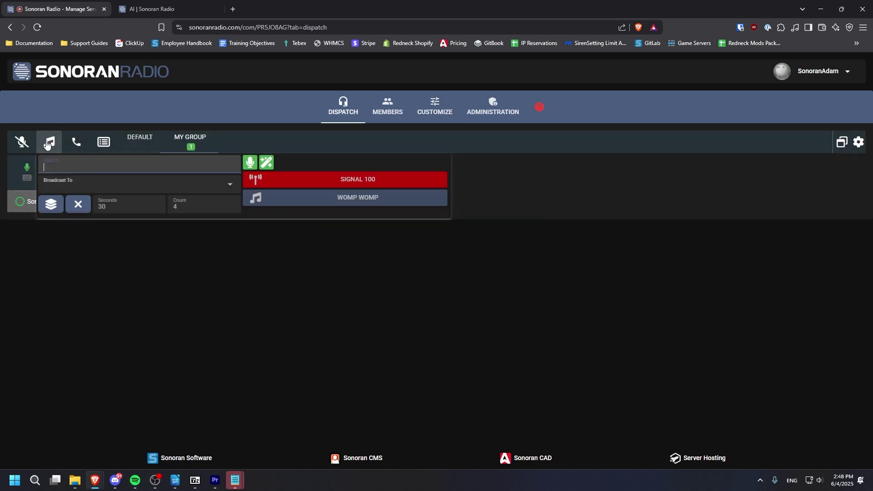
{"action": "left_click", "coordinate": [105, 184]}
{"action": "left_click", "coordinate": [93, 248]}
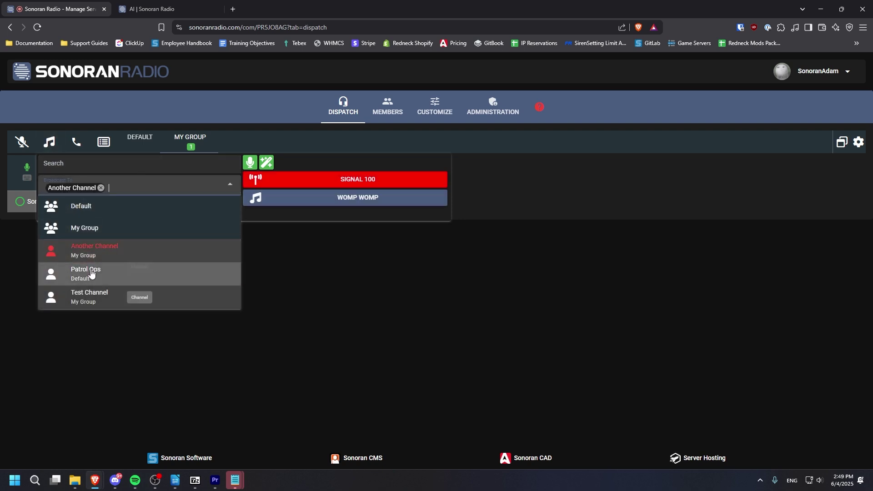
{"action": "left_click", "coordinate": [92, 273]}
{"action": "left_click", "coordinate": [89, 276]}
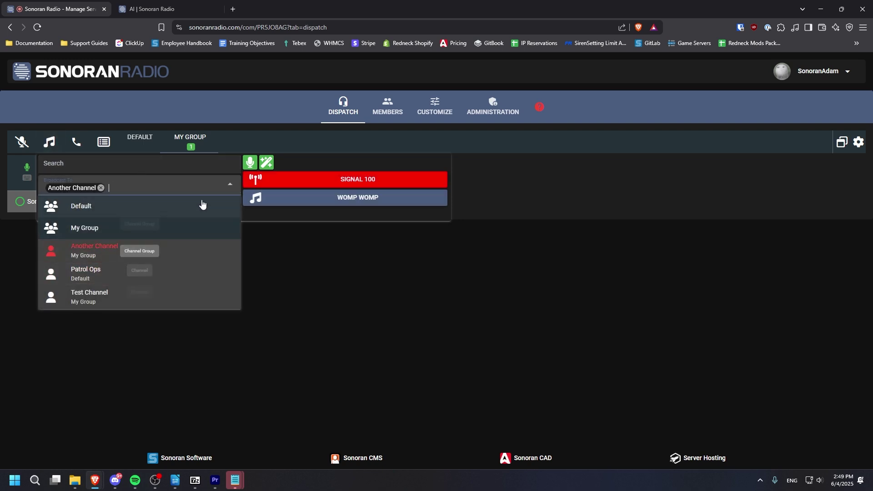
{"action": "left_click", "coordinate": [258, 212]}
{"action": "left_click", "coordinate": [267, 179]}
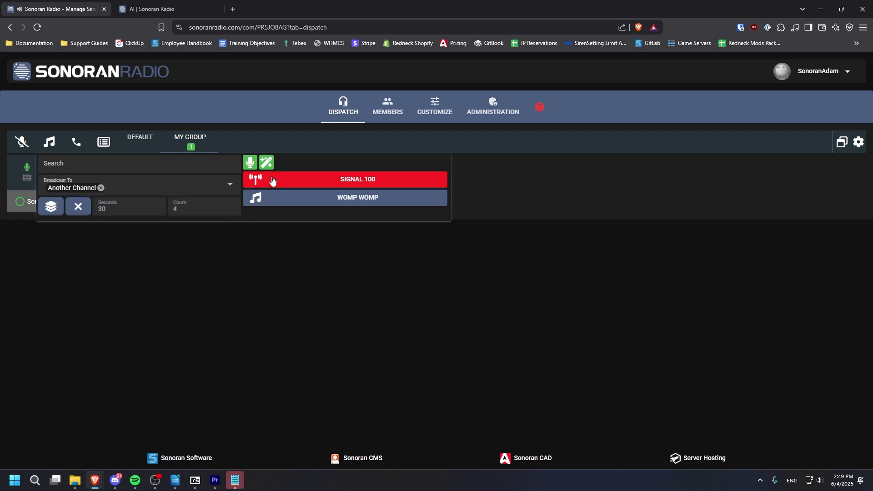
- Switch tone repeating on and back off, and enable tone stacking
{"action": "left_click", "coordinate": [78, 206]}
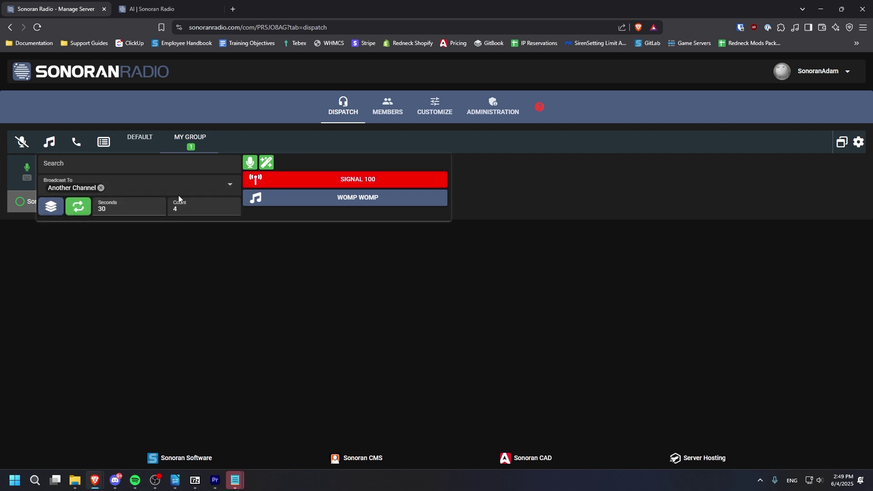
{"action": "left_click", "coordinate": [83, 207]}
{"action": "left_click", "coordinate": [51, 207]}
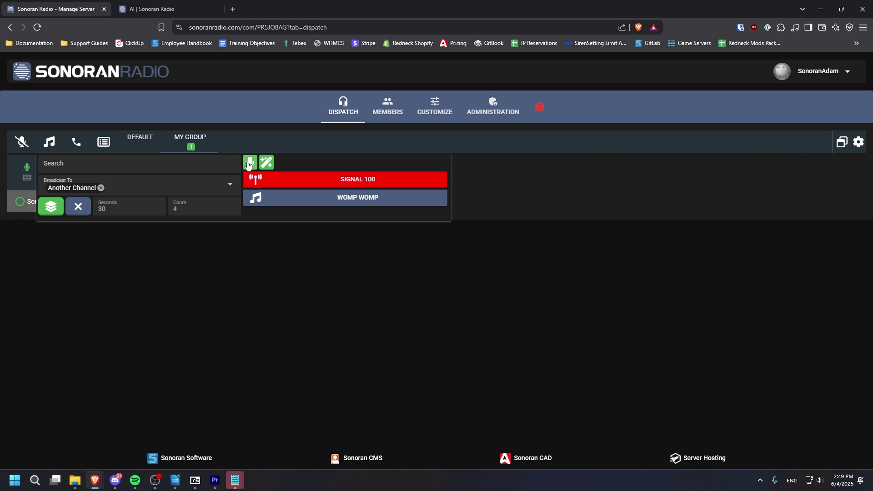
- Check the AI Text-To-Speech entry and read the Sonoran Radio AI guide on generating and adding an OpenAI API key
{"action": "left_click", "coordinate": [267, 163]}
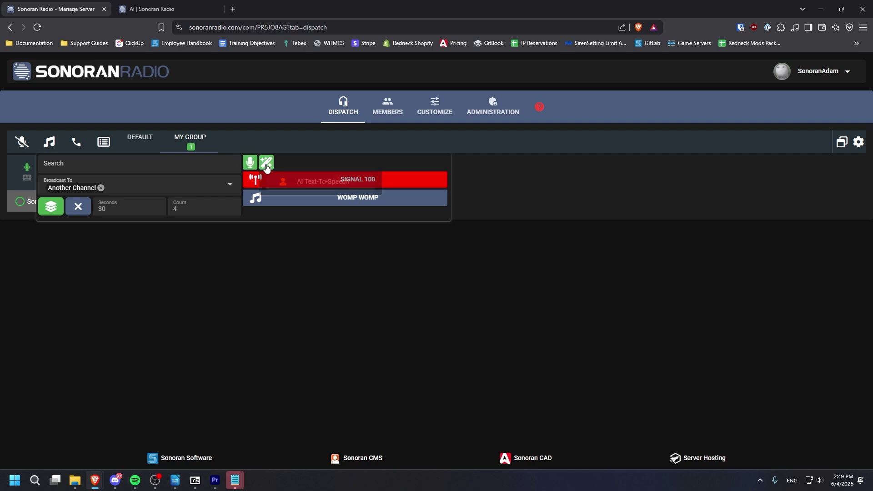
{"action": "left_click", "coordinate": [310, 162]}
{"action": "left_click", "coordinate": [179, 5]}
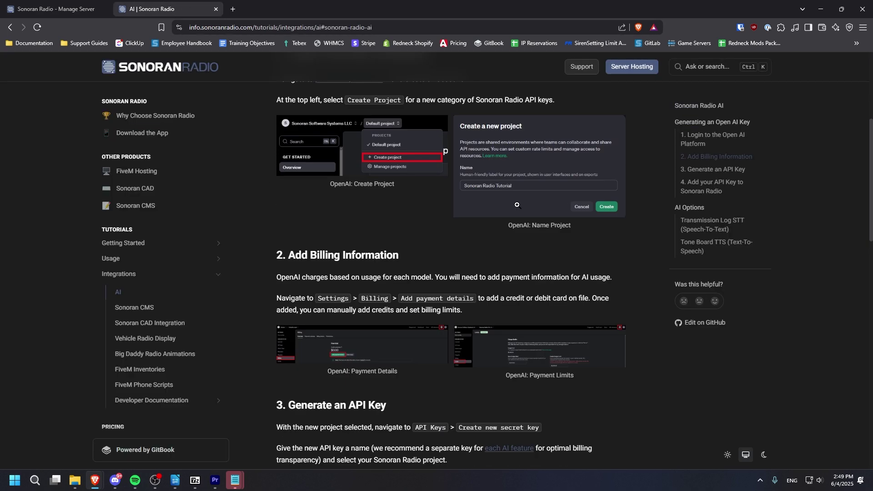
{"action": "scroll", "coordinate": [517, 205], "scroll_direction": "down", "scroll_amount": 8}
{"action": "scroll", "coordinate": [520, 209], "scroll_direction": "down", "scroll_amount": 4}
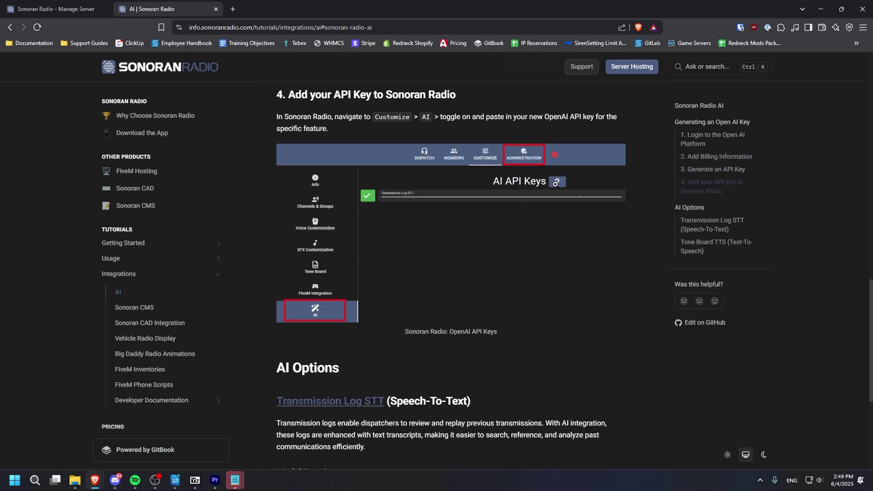
{"action": "scroll", "coordinate": [555, 191], "scroll_direction": "down", "scroll_amount": 3}
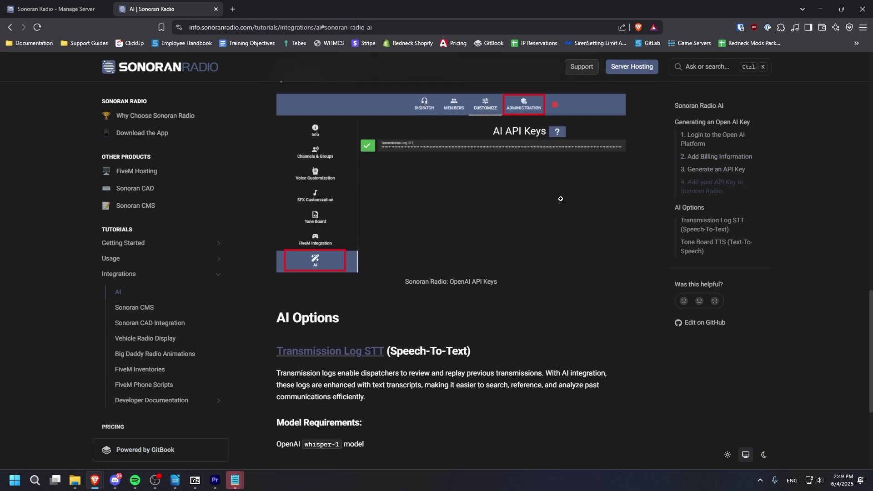
{"action": "left_click", "coordinate": [84, 4]}
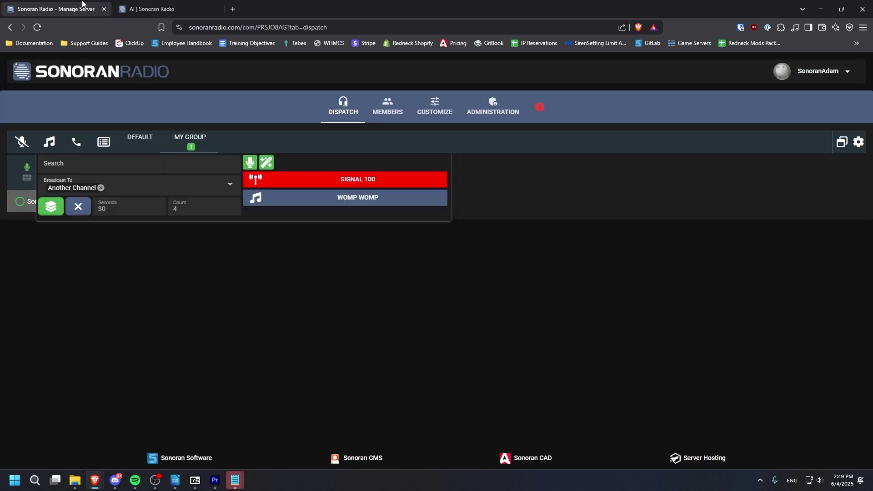
- Queue Signal 100 and Womp Womp in the tone stack, and create an AI text-to-speech message ending "up and take over the world"
{"action": "left_click", "coordinate": [294, 181]}
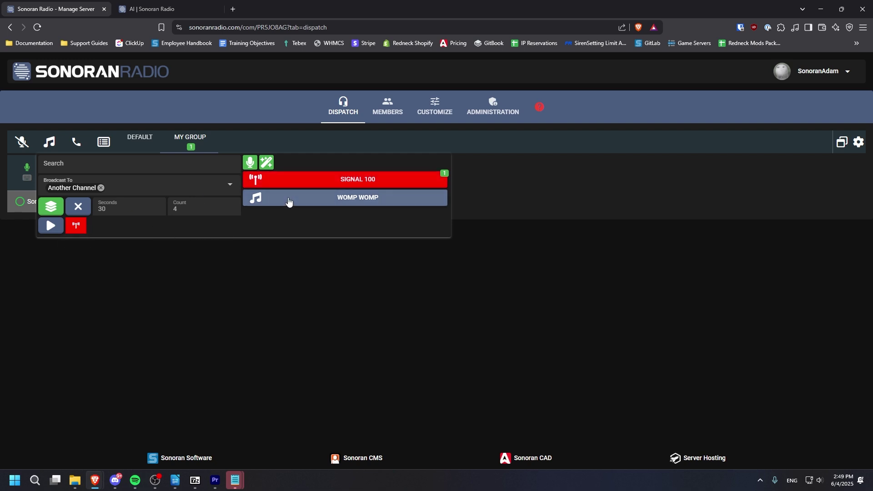
{"action": "left_click", "coordinate": [288, 199]}
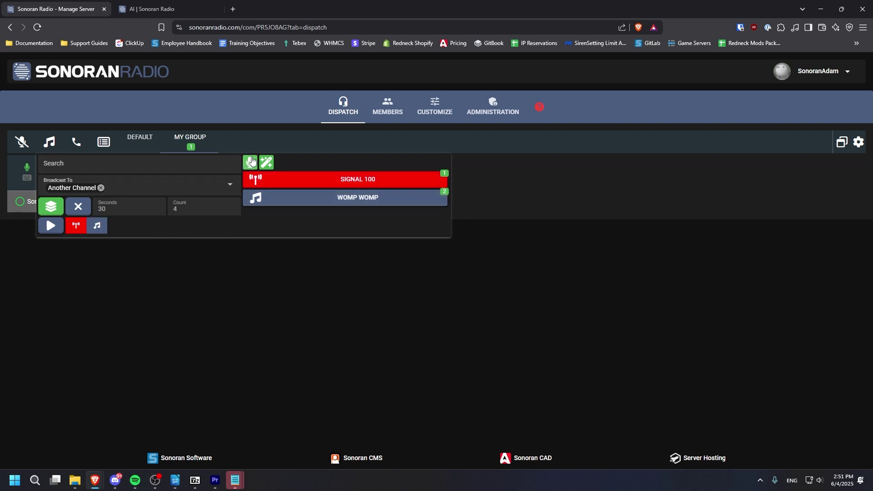
{"action": "left_click", "coordinate": [291, 163]}
{"action": "type", "text": "up and take over the world"}
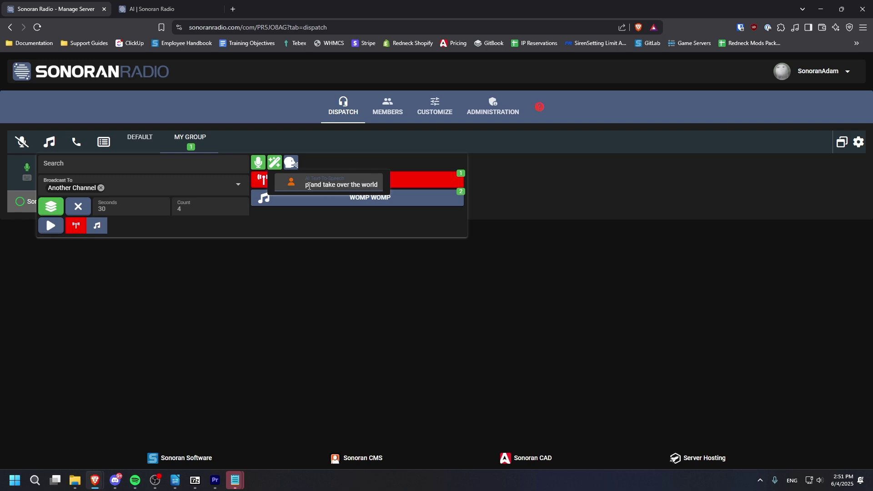
{"action": "key", "text": "Return"}
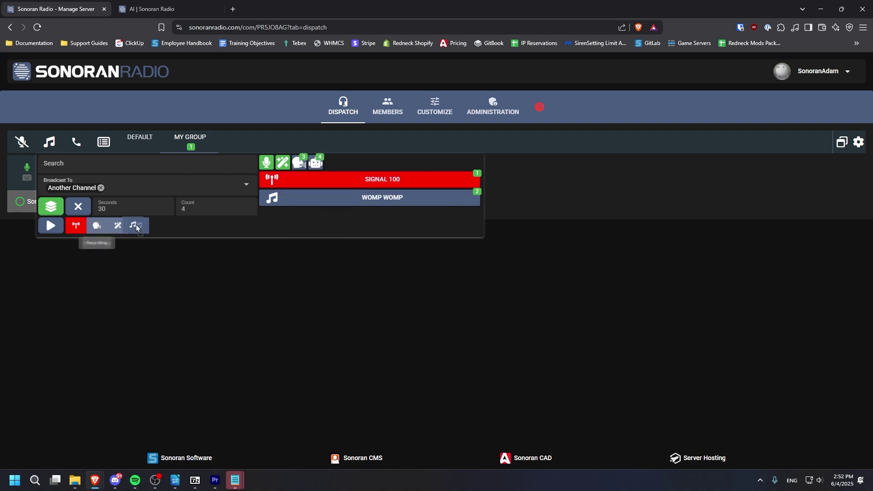
- Reorder the tone stack so Womp Womp comes last, and broadcast the stack to Another Channel
{"action": "left_click_drag", "start_coordinate": [136, 227], "coordinate": [141, 227]}
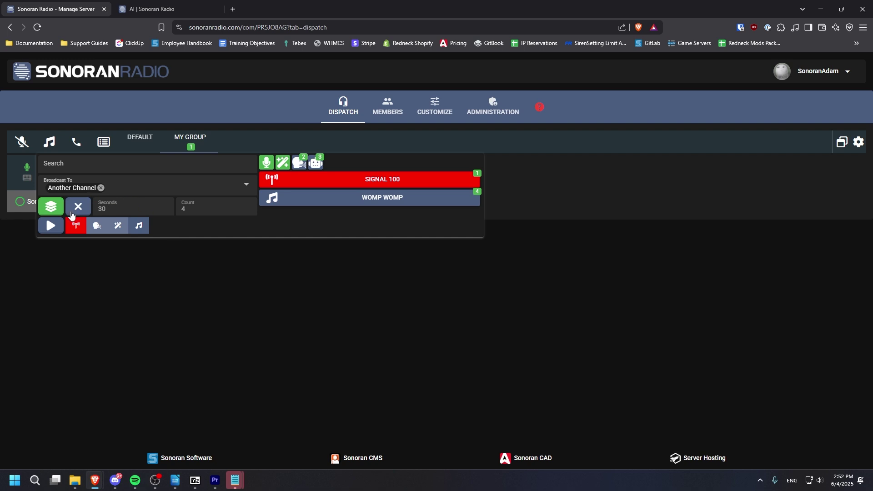
{"action": "left_click", "coordinate": [48, 226]}
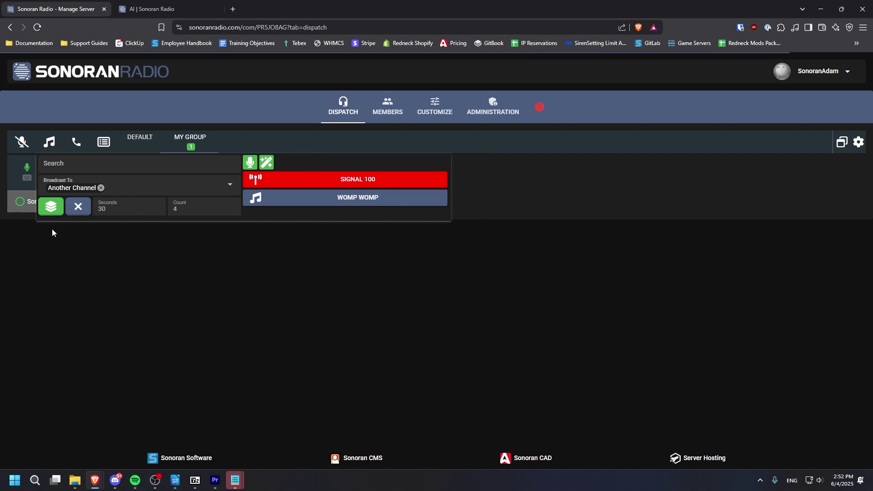